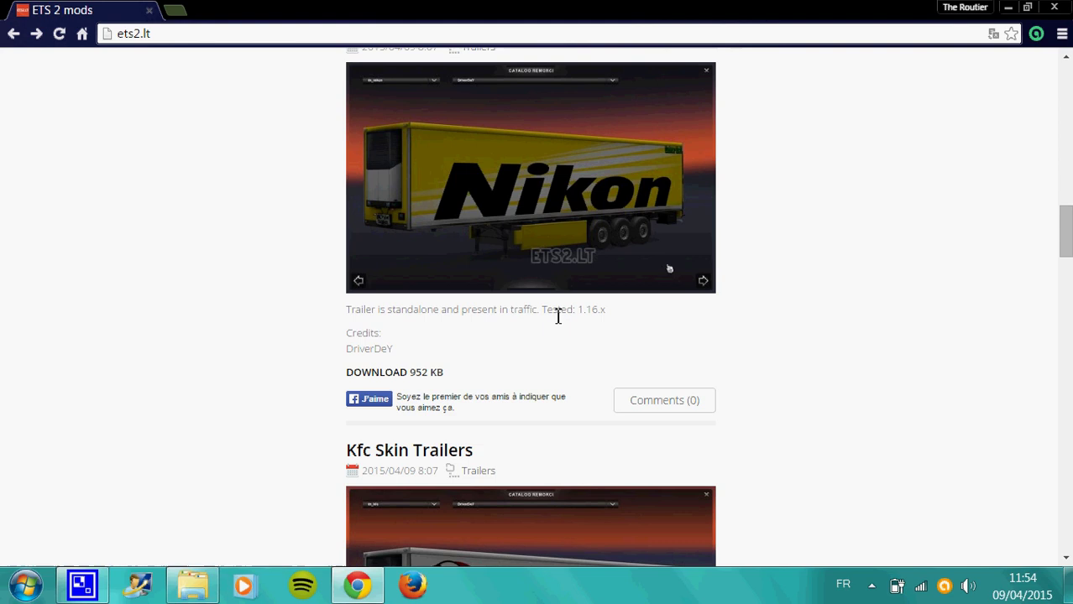
Step: Find the Kfc Skin Trailers mod in the ETS 2 mods listing and open its download page
scroll(559, 327, up, 4)
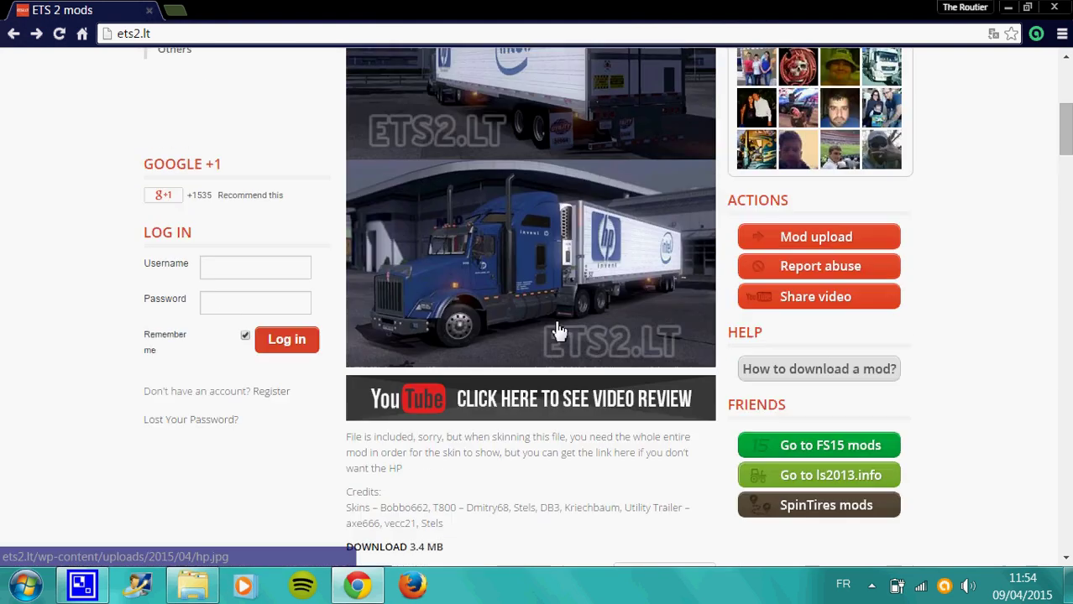
scroll(558, 327, down, 10)
scroll(558, 331, down, 7)
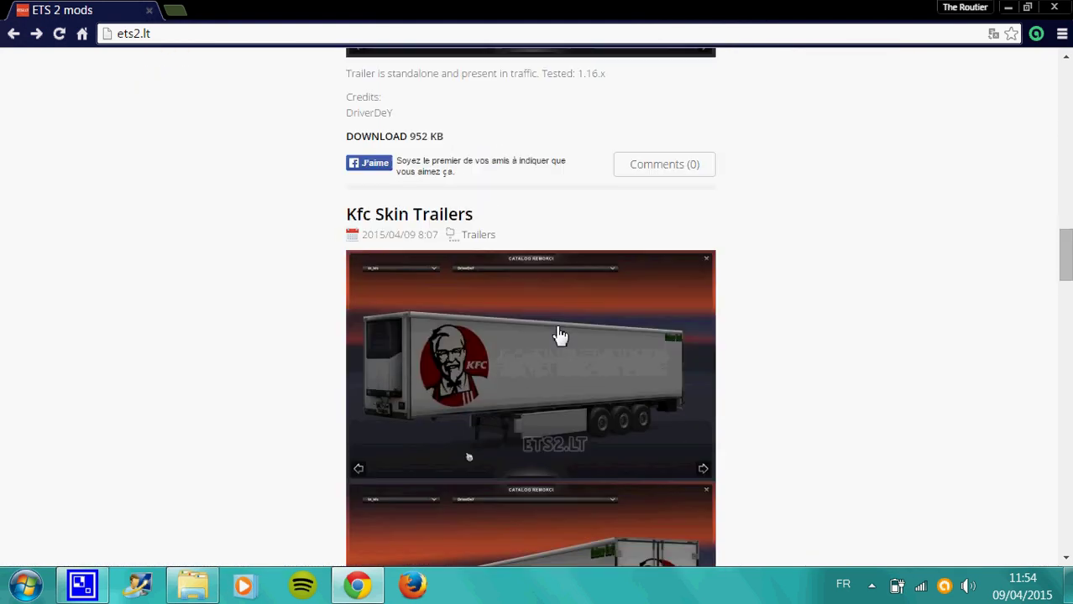
scroll(559, 327, up, 2)
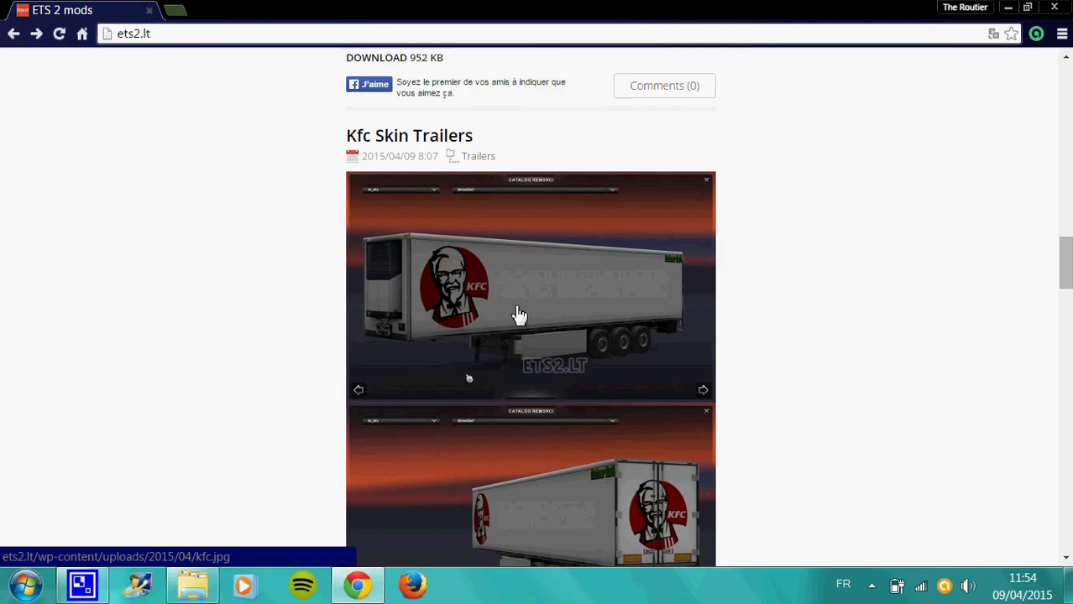
scroll(431, 233, down, 2)
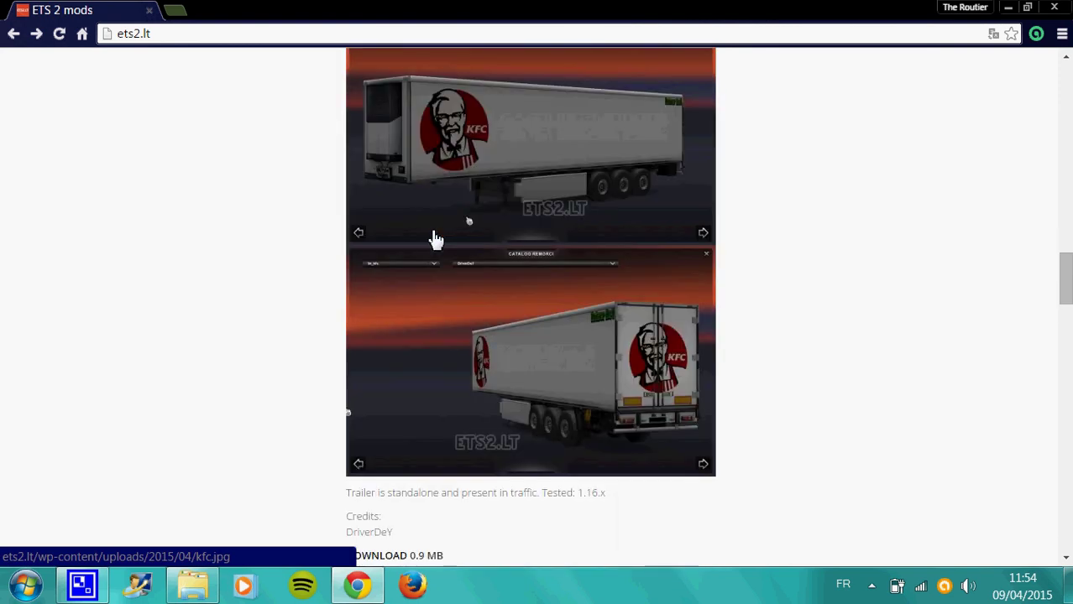
scroll(433, 237, up, 2)
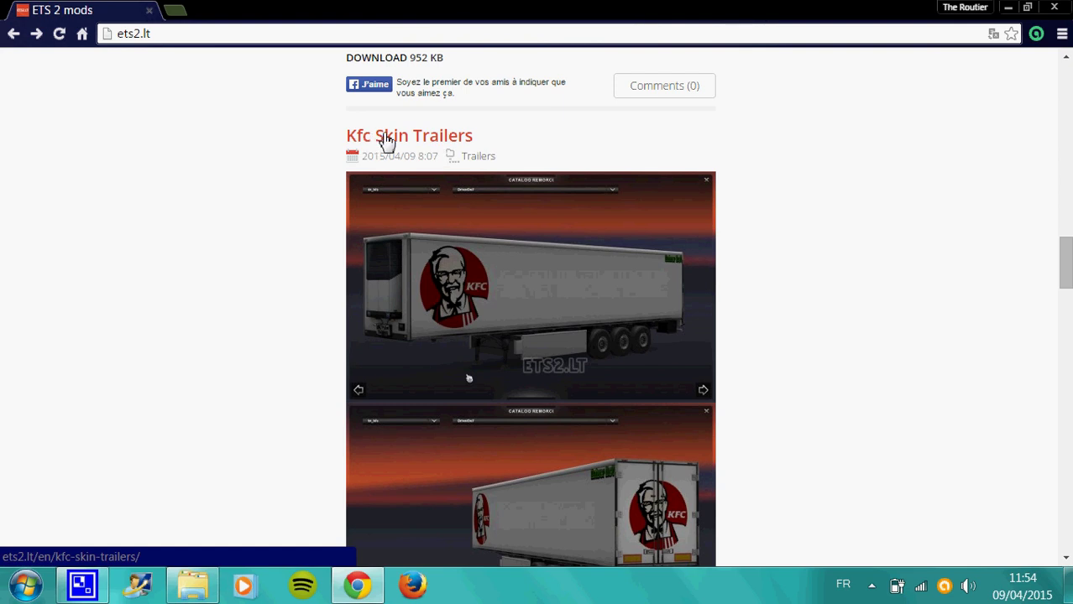
scroll(421, 252, down, 4)
scroll(424, 254, down, 2)
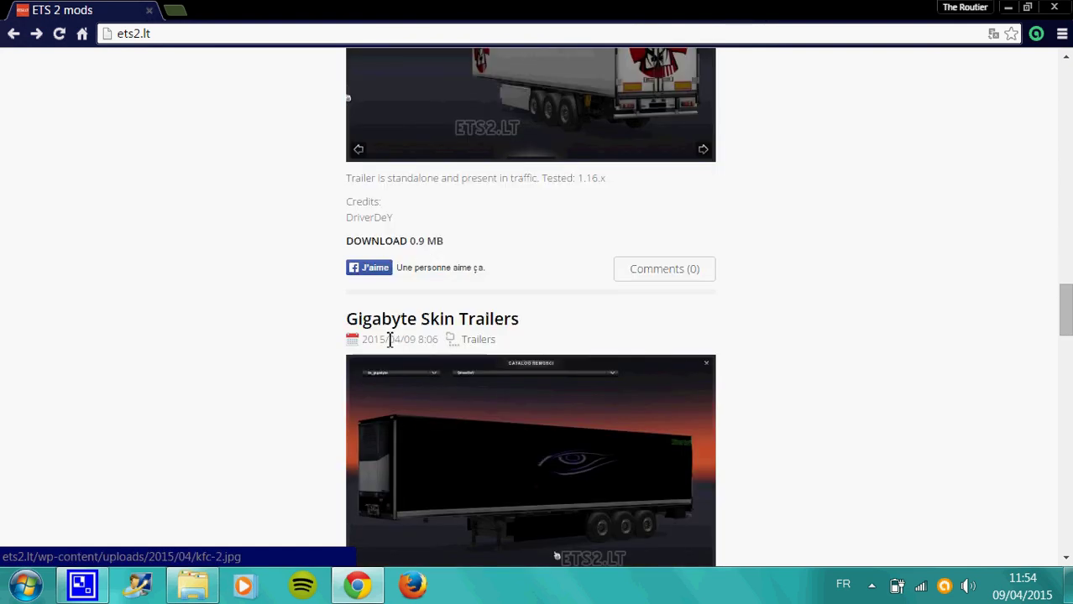
click(376, 244)
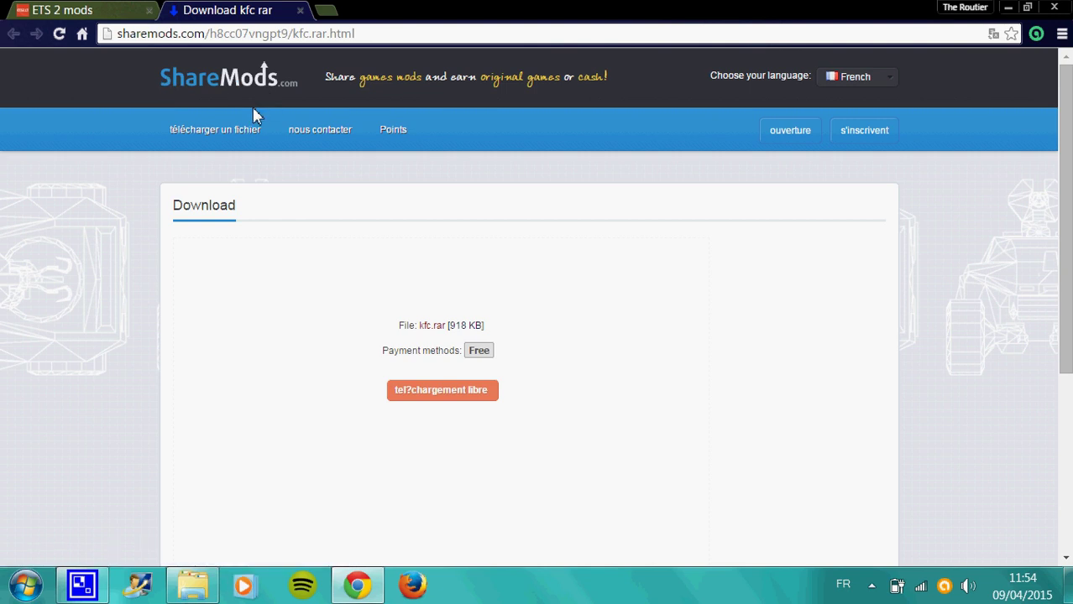
Step: Download kfc.rar from ShareMods using the free download option, closing the advertising tab
click(447, 393)
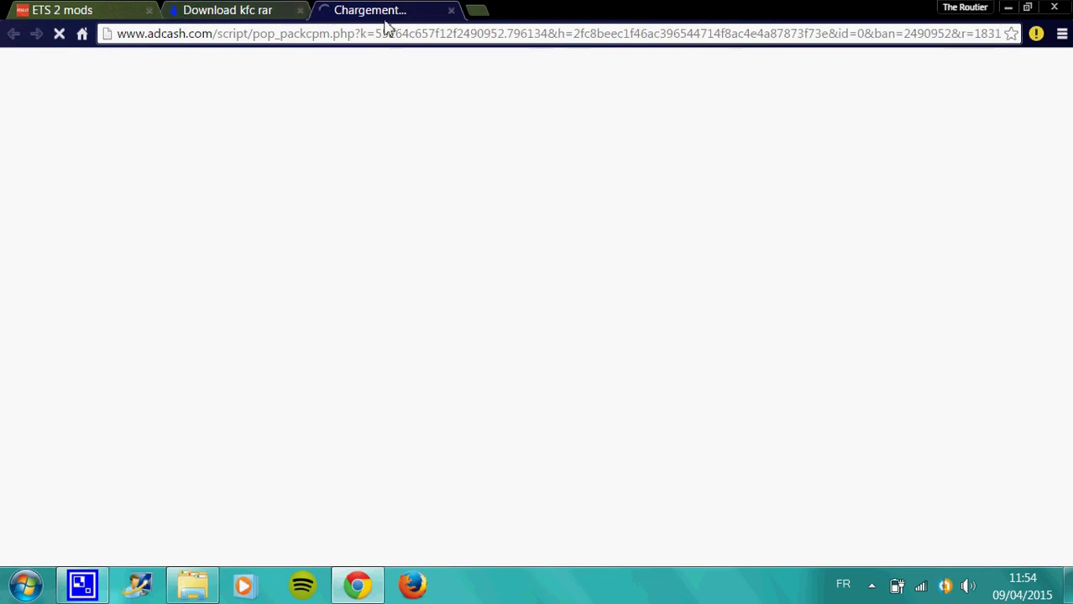
click(451, 10)
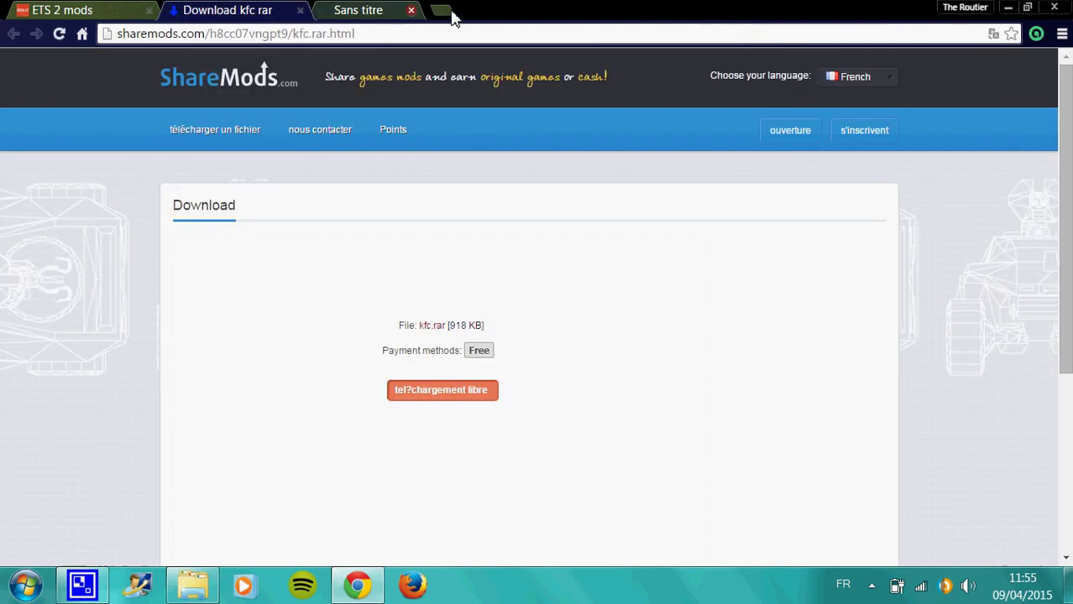
click(437, 396)
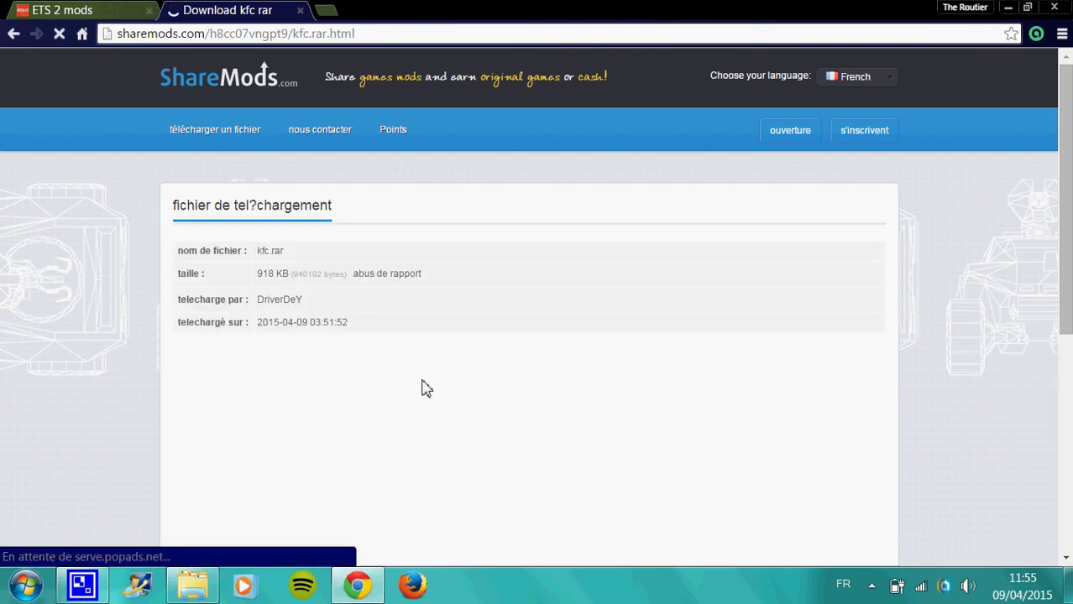
scroll(421, 386, down, 2)
scroll(424, 388, down, 1)
scroll(423, 388, up, 2)
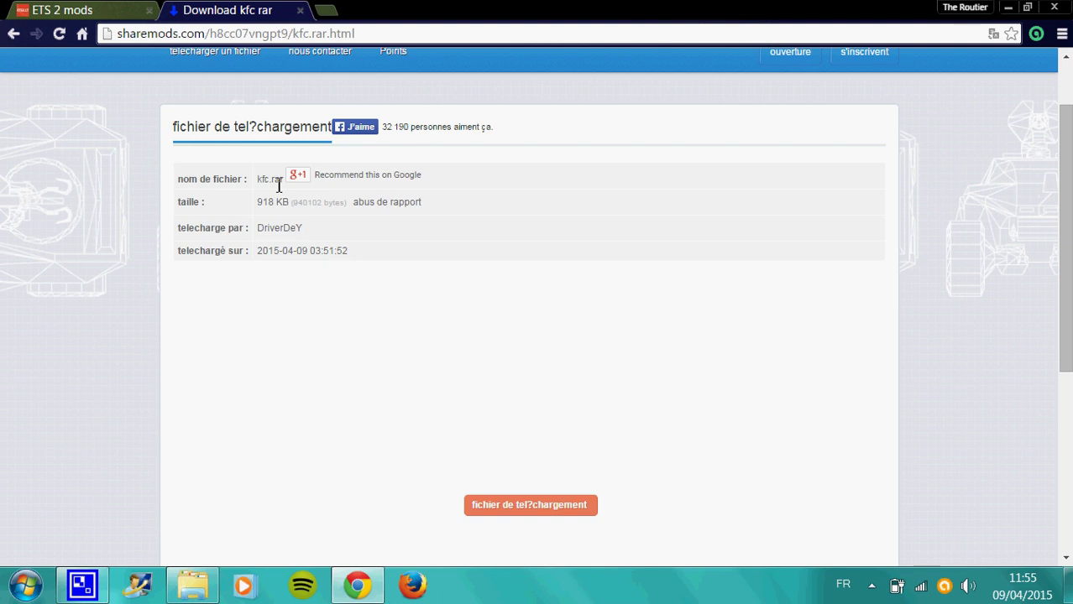
scroll(304, 249, down, 1)
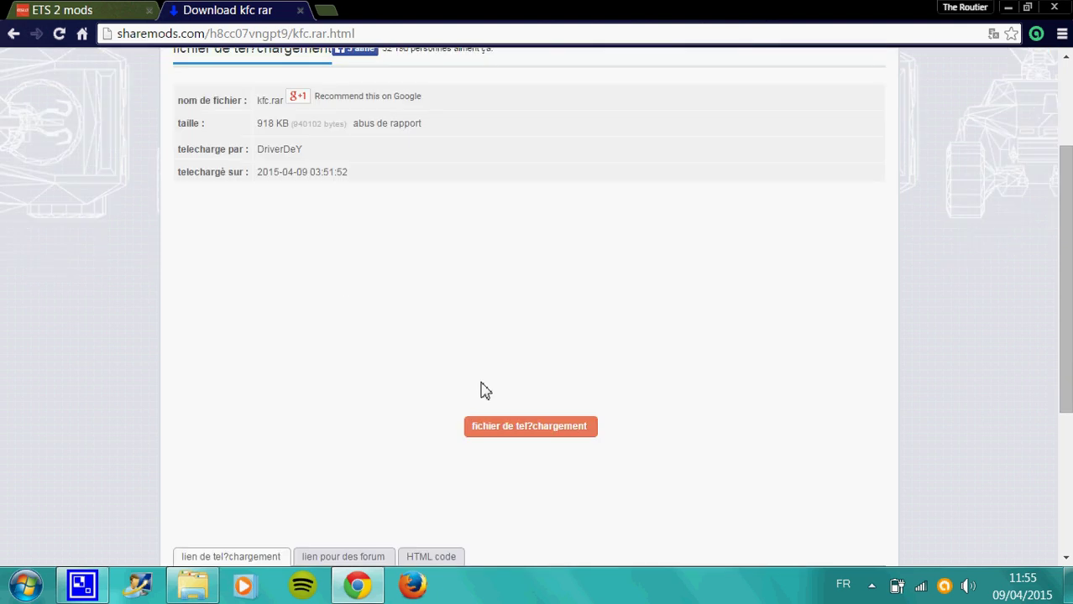
click(525, 433)
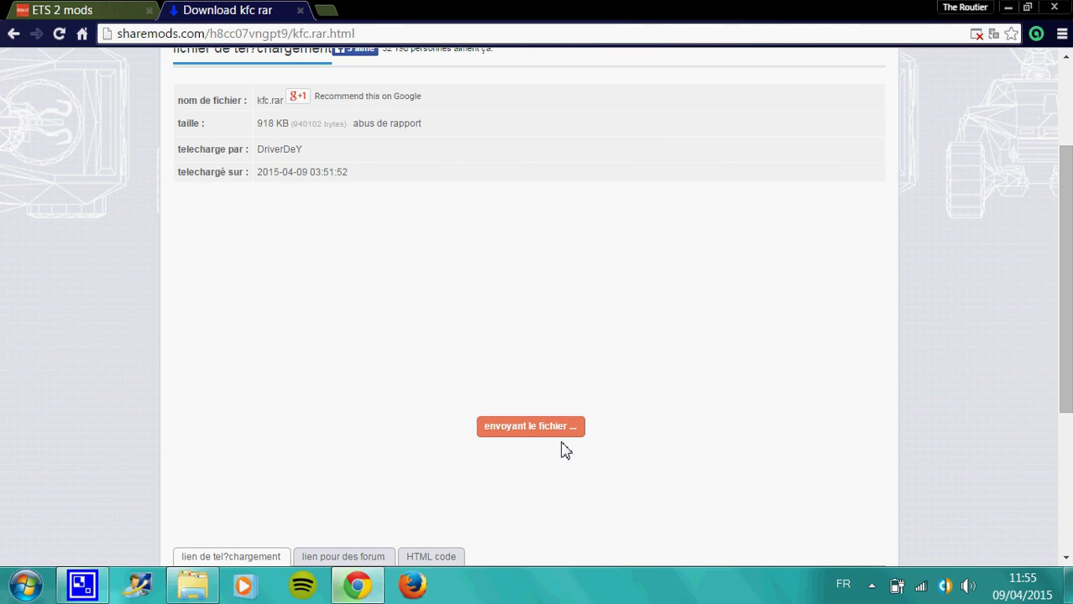
Step: Open the downloaded kfc.rar archive in WinRAR and select the kfc.scs file
click(112, 538)
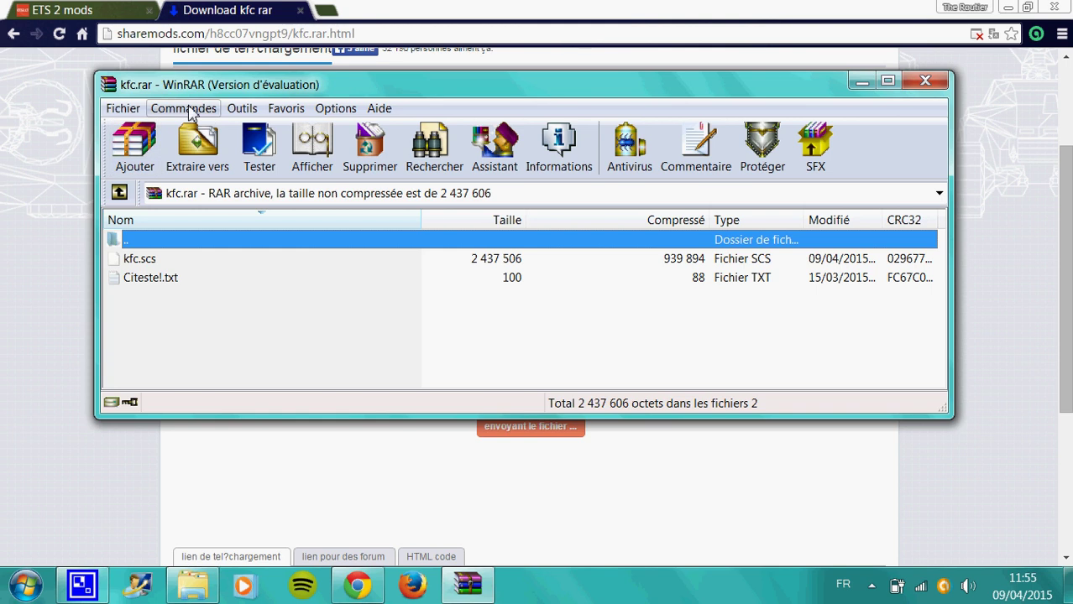
drag(167, 91, 239, 77)
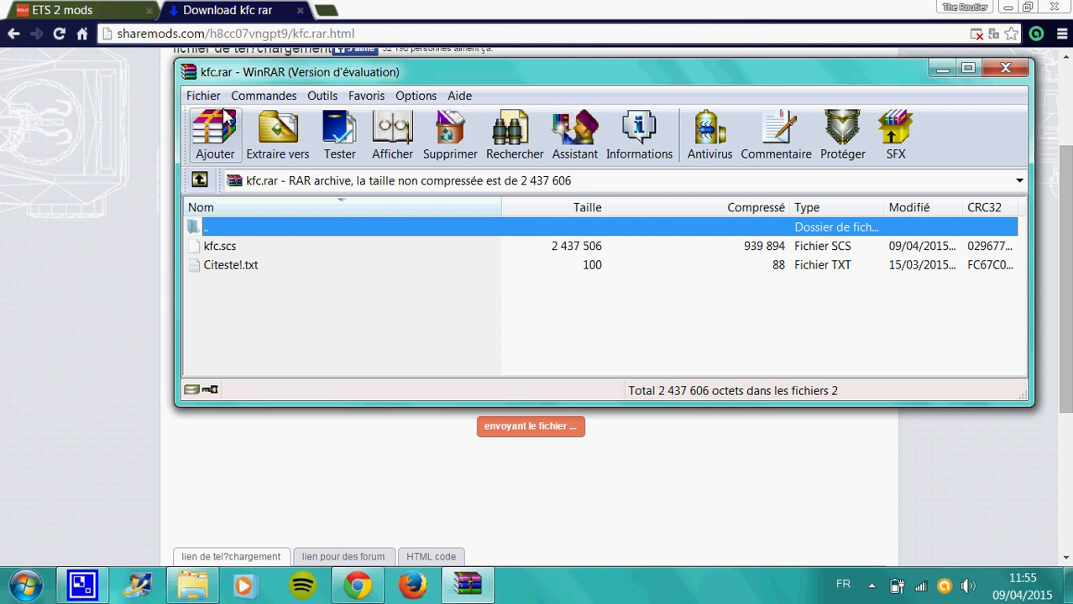
click(220, 248)
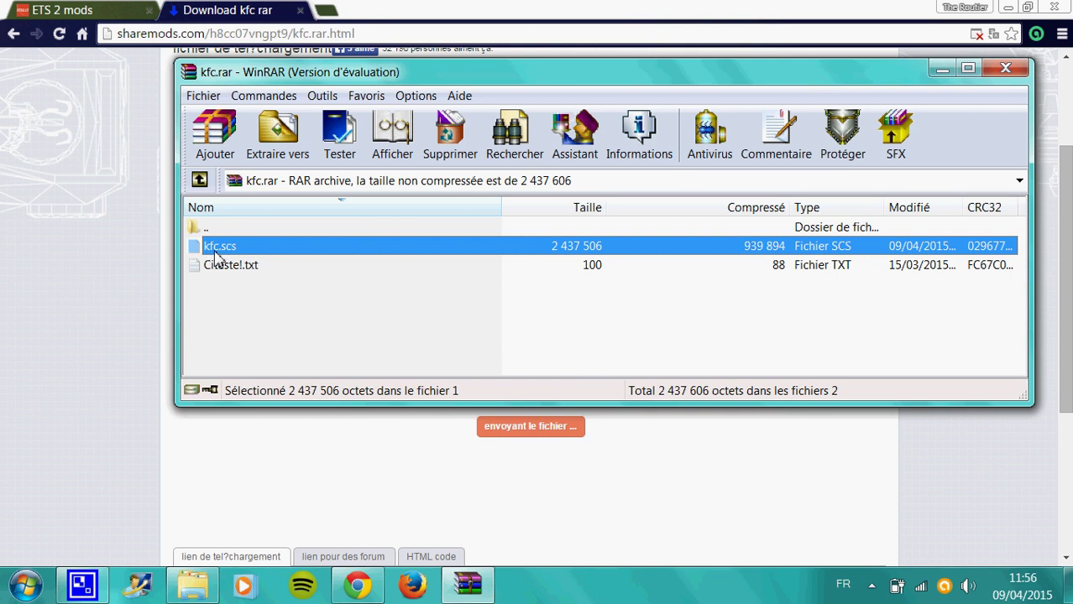
Step: Switch to Windows Explorer, open the mod folder inside Documents > Euro Truck Simulator 2, and look through its files
click(216, 587)
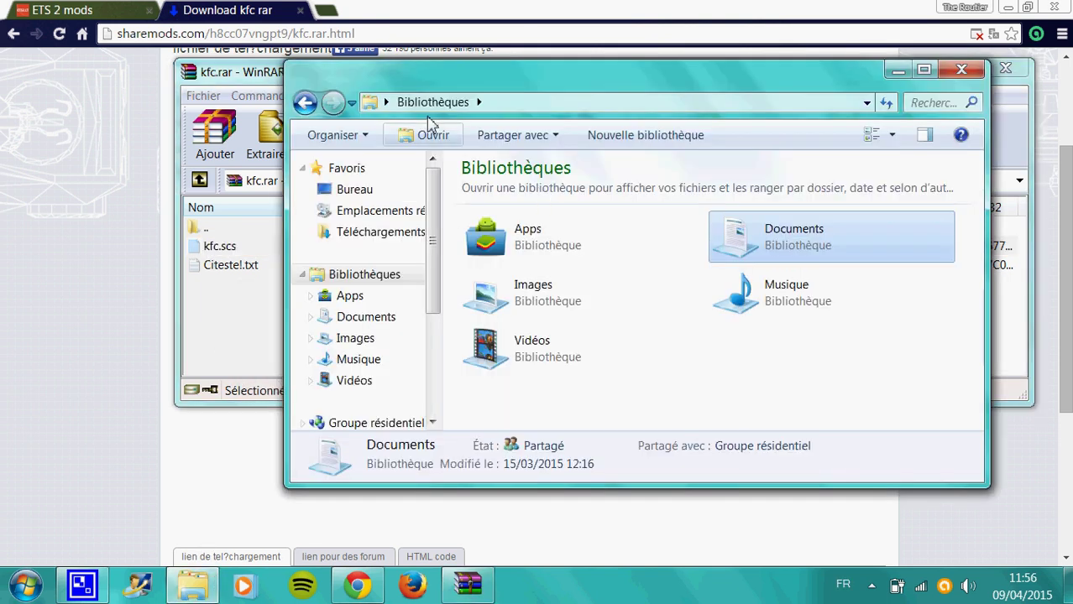
double_click(767, 241)
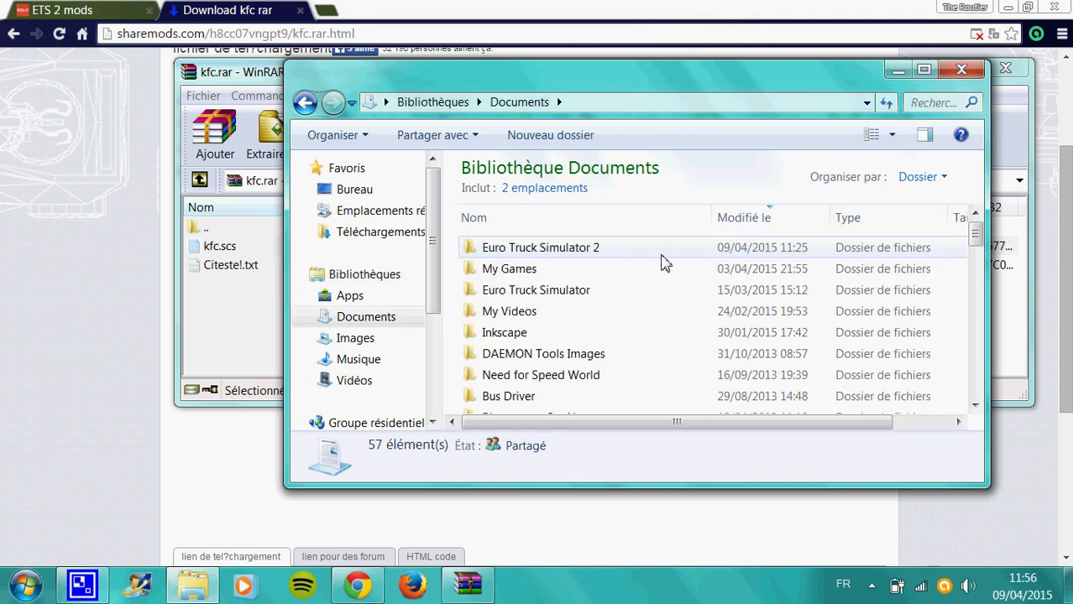
double_click(552, 253)
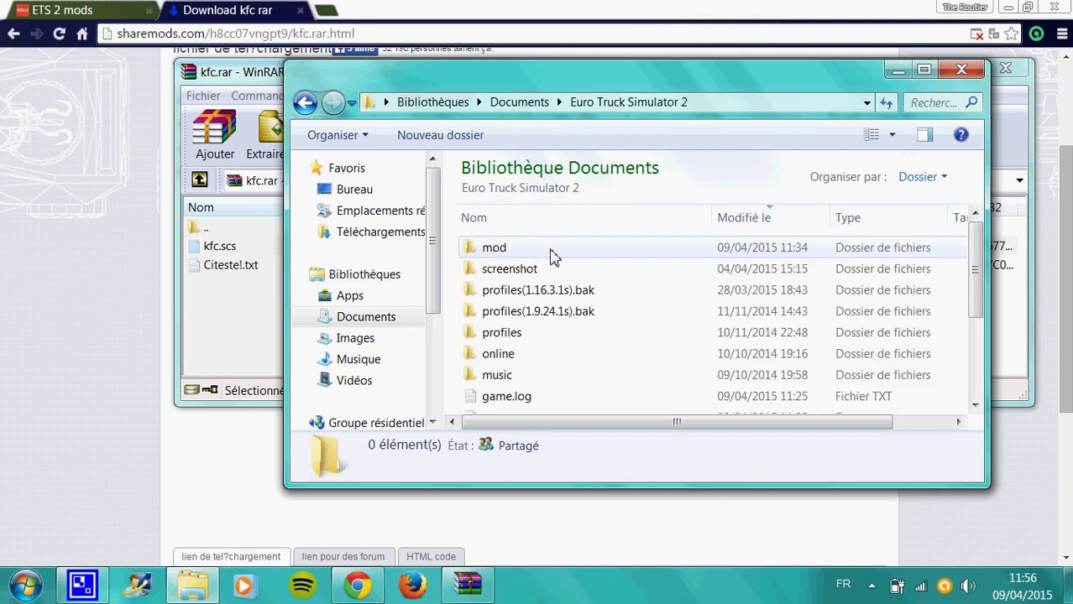
double_click(512, 252)
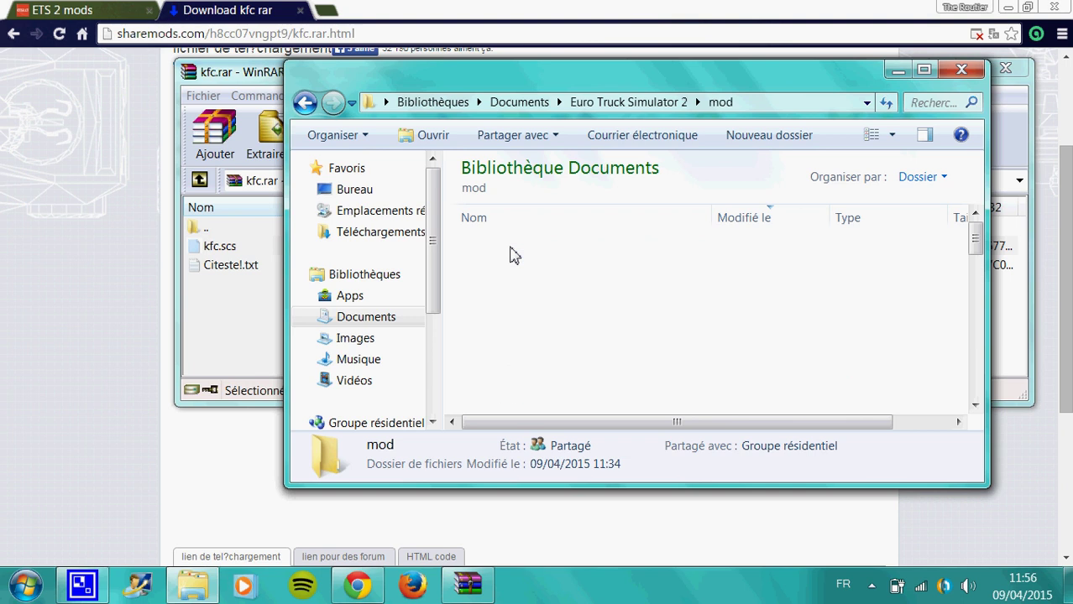
scroll(694, 361, down, 2)
scroll(672, 340, down, 7)
scroll(672, 340, up, 10)
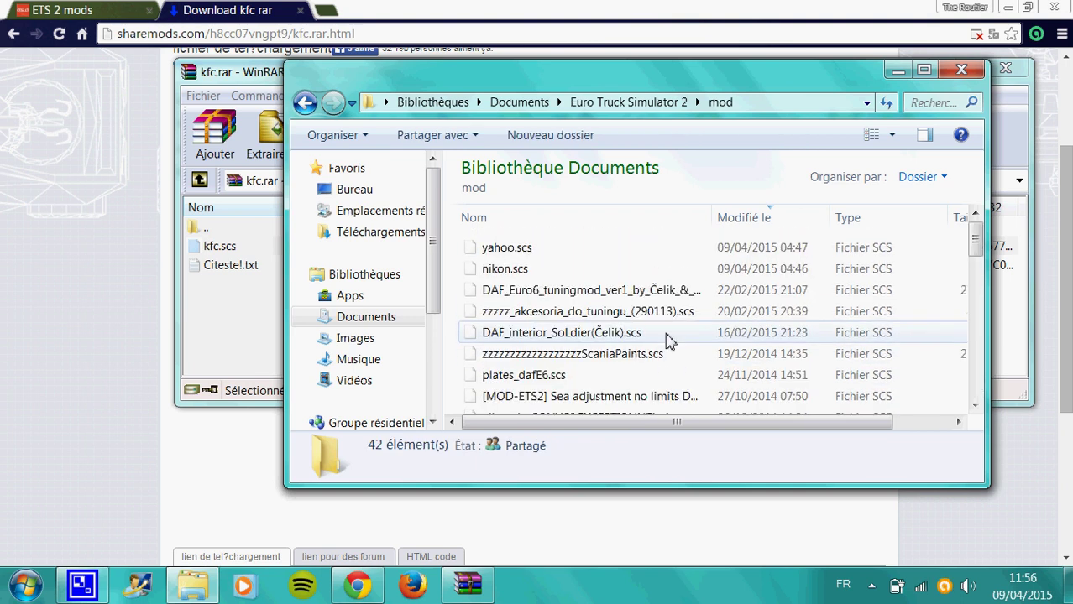
Step: Place the folder and archive windows side by side and copy kfc.scs from the archive into the mod folder
drag(474, 88, 243, 106)
drag(304, 82, 585, 102)
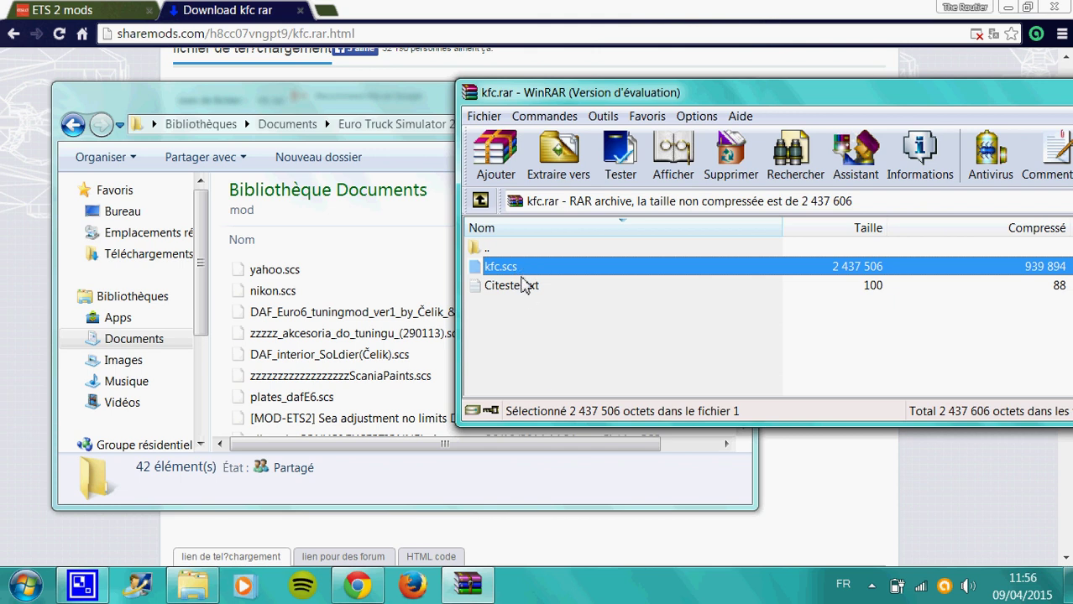
drag(520, 273, 329, 328)
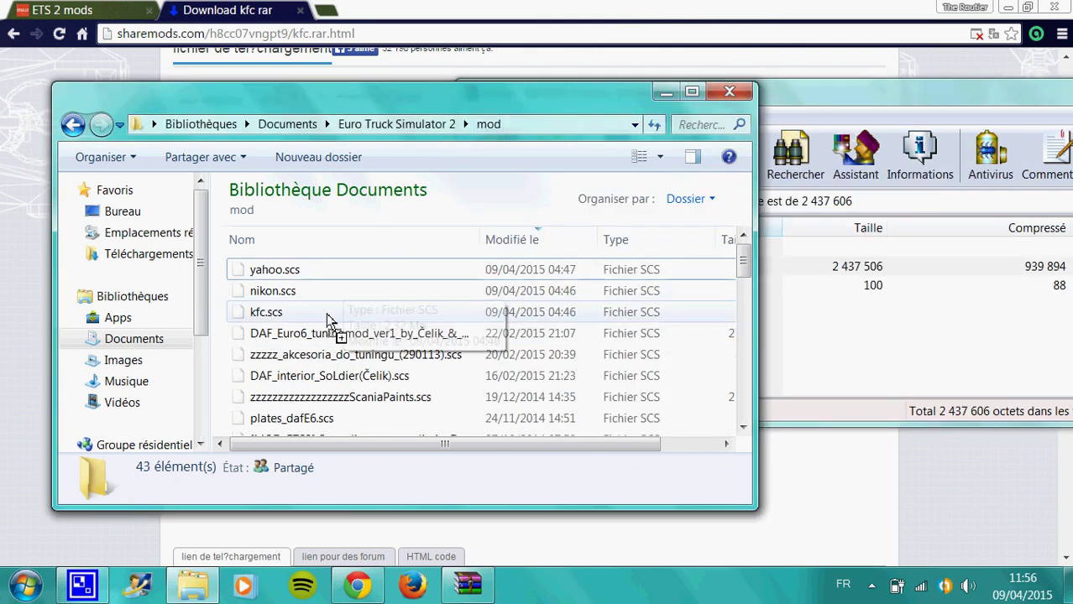
click(266, 315)
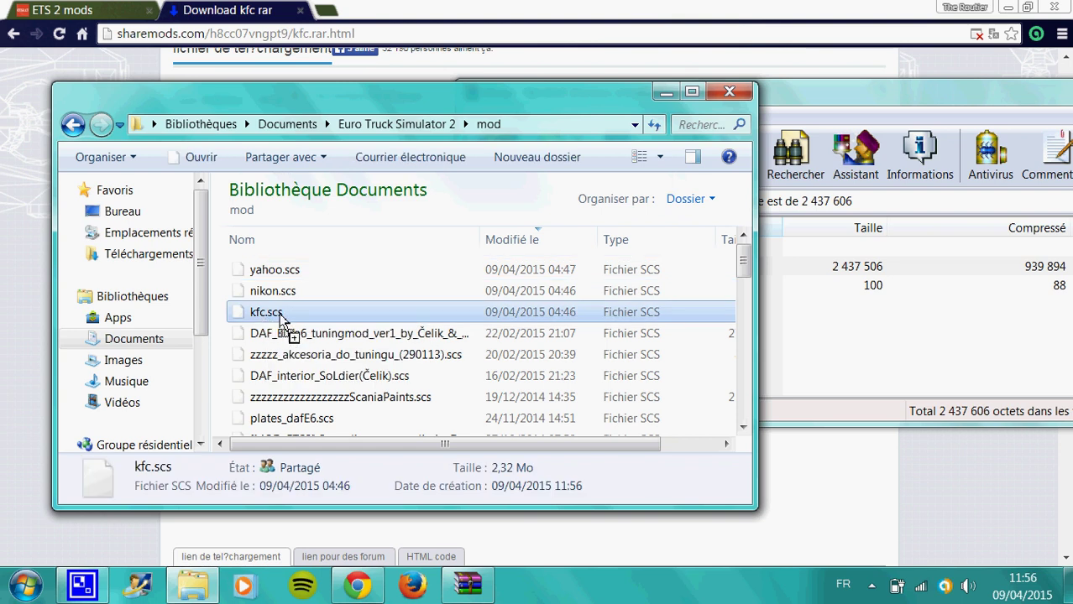
click(778, 103)
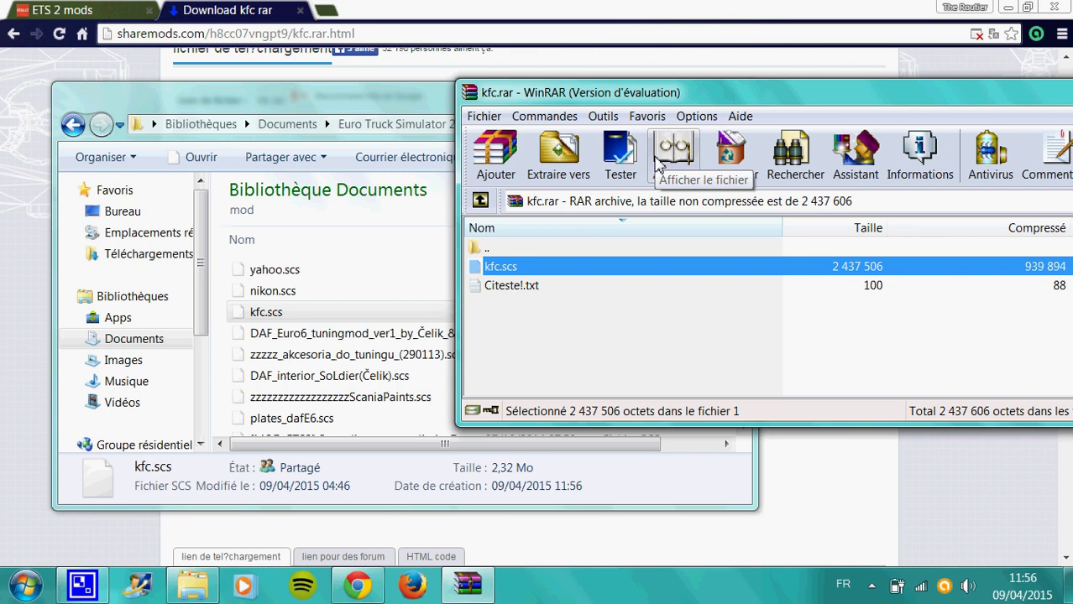
drag(538, 97, 419, 128)
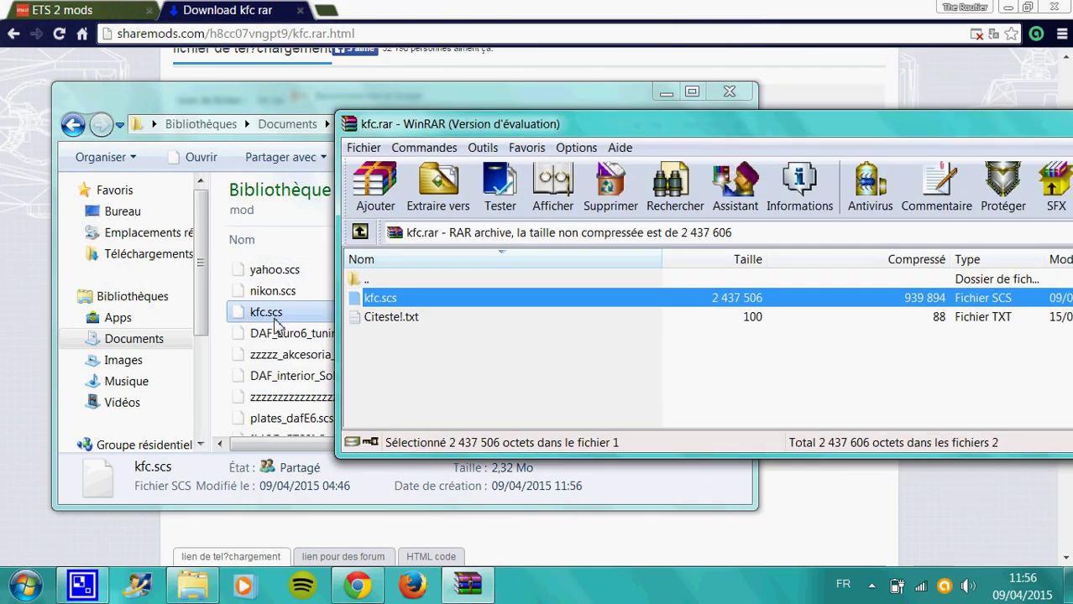
drag(254, 92, 175, 53)
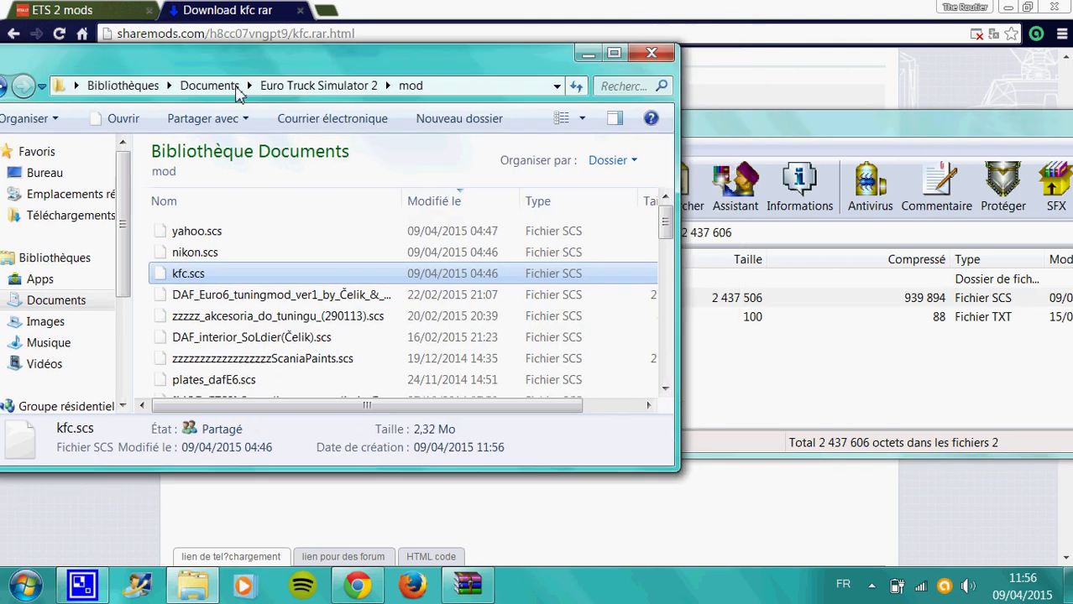
click(739, 155)
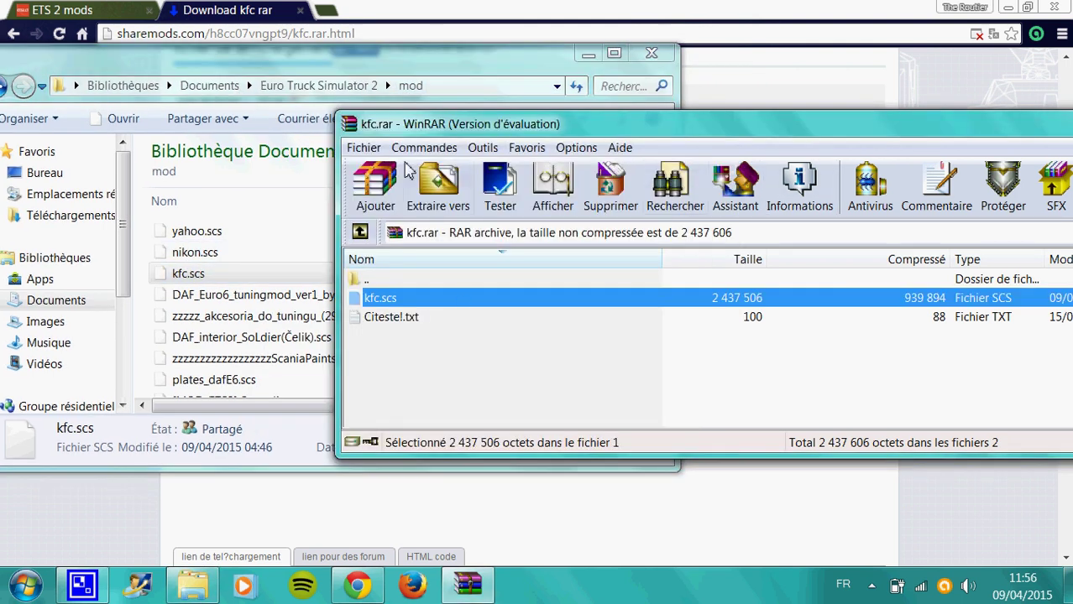
drag(516, 132, 472, 149)
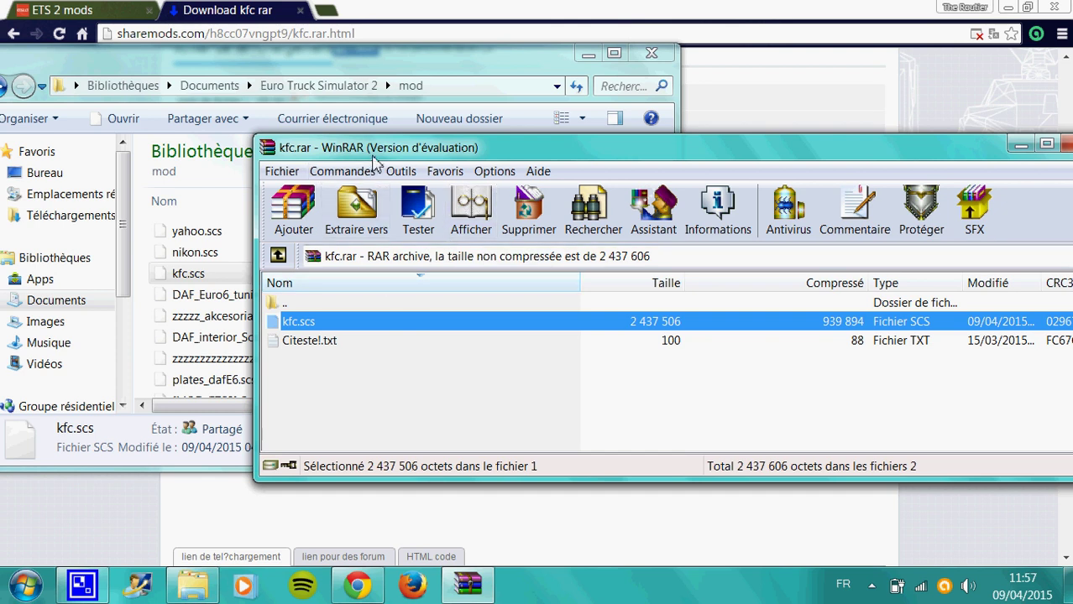
Step: Close the kfc.rar archive window and the mod folder window
drag(360, 159, 160, 144)
click(877, 136)
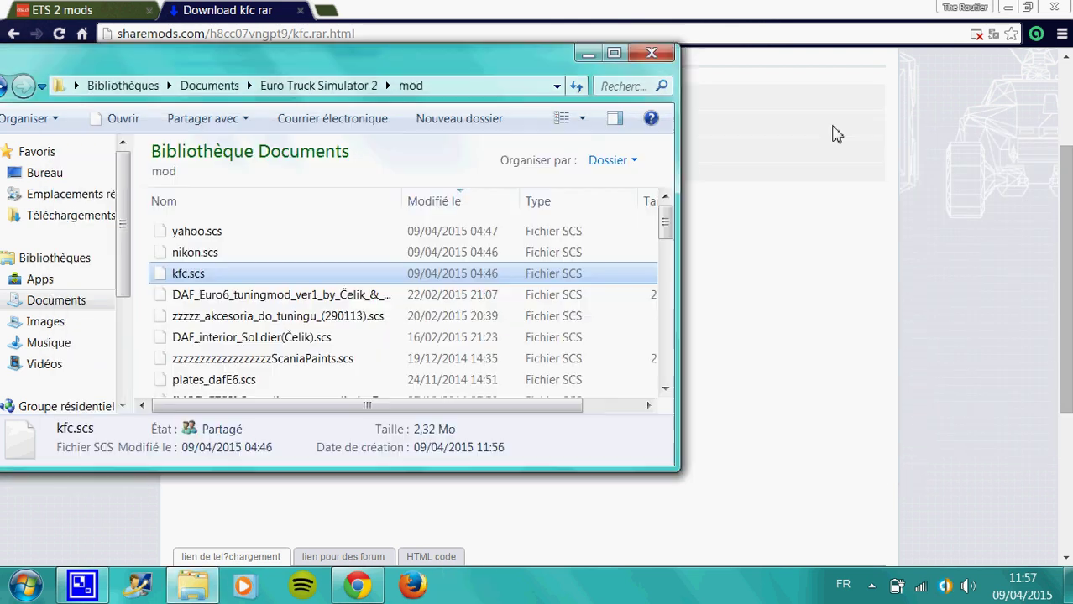
click(652, 56)
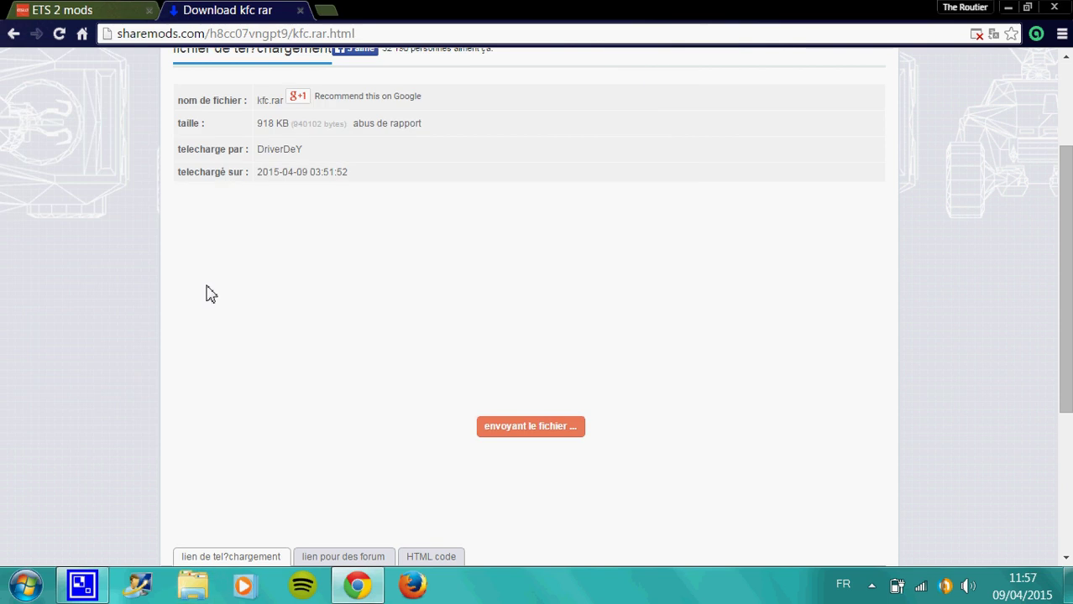